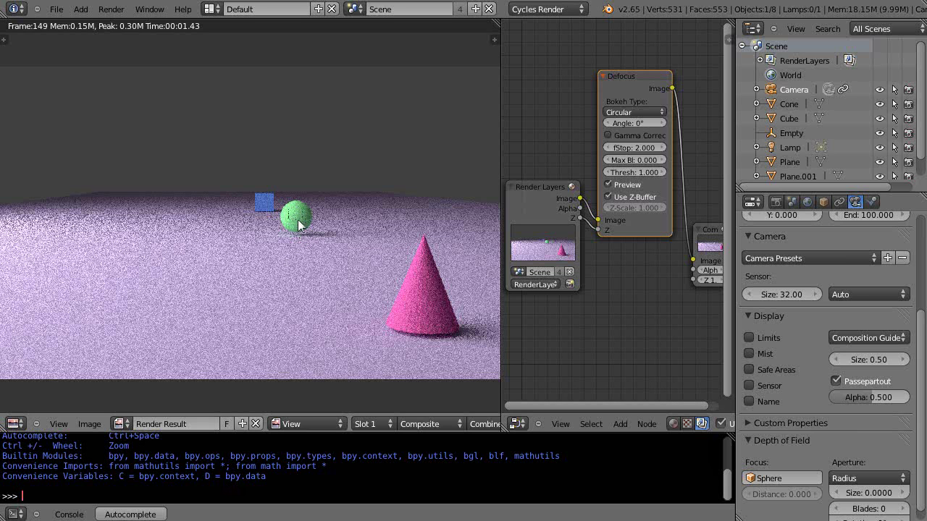
# - Enlarge the node editor beside the render and set the Defocus node's maximum blur to 31.88
pyautogui.click(302, 225)
pyautogui.scroll(1, 302, 226)
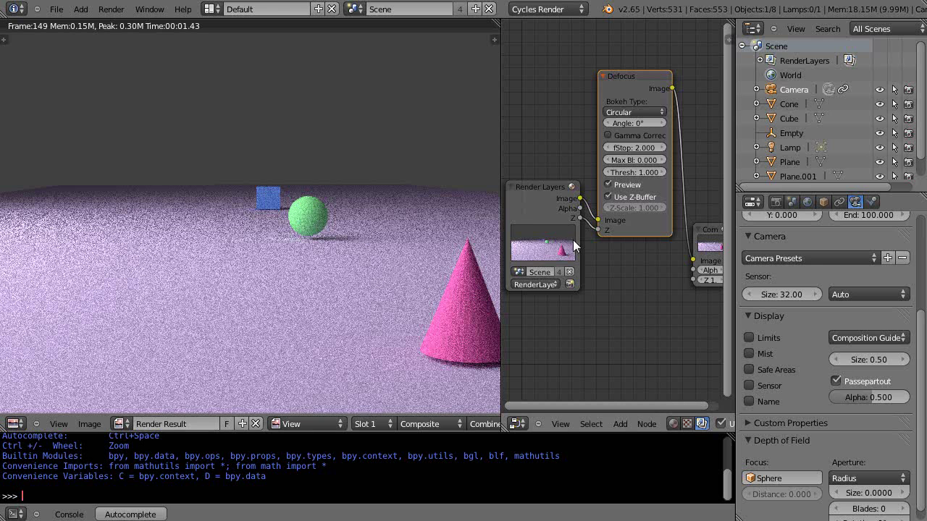
pyautogui.moveTo(503, 325); pyautogui.dragTo(474, 325)
pyautogui.moveTo(360, 293); pyautogui.dragTo(263, 290, button='middle')
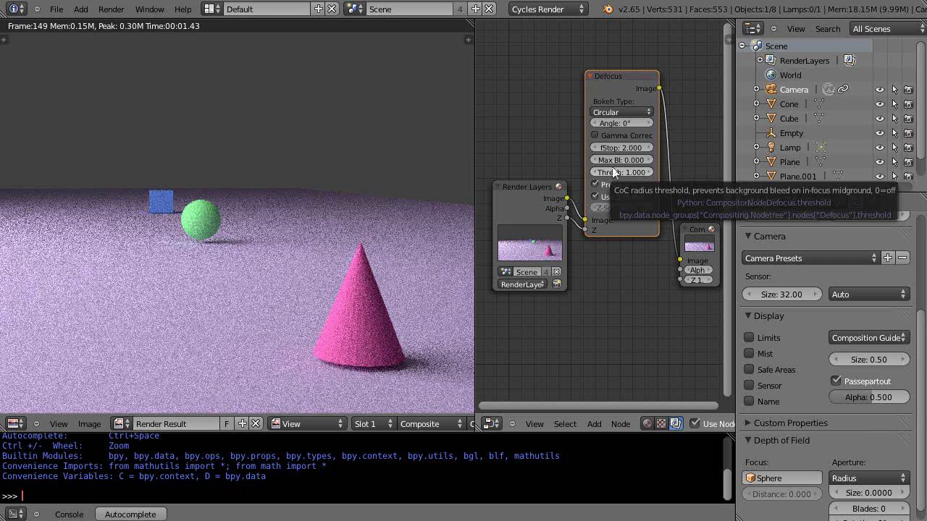
pyautogui.moveTo(607, 161); pyautogui.dragTo(631, 167)
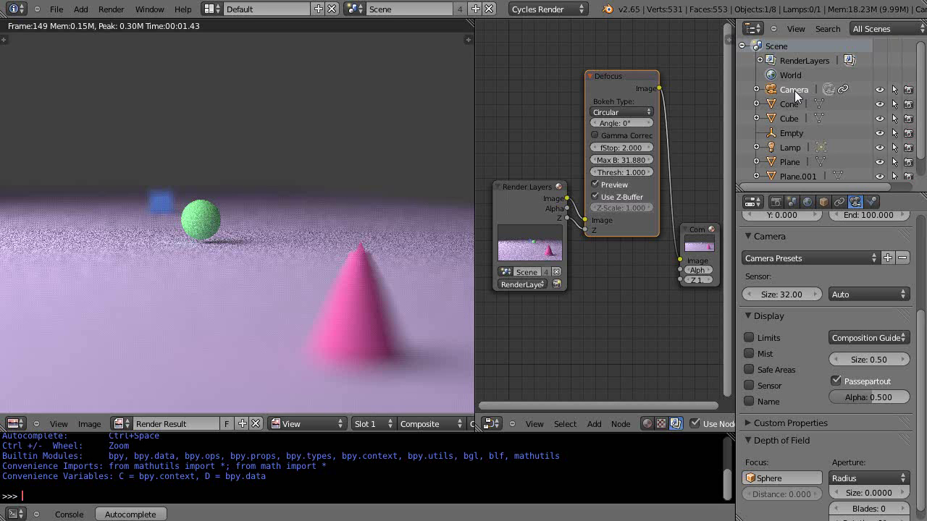
# - Lower the Defocus node's maximum blur to 16.52
pyautogui.click(920, 351)
pyautogui.moveTo(920, 351); pyautogui.dragTo(912, 384)
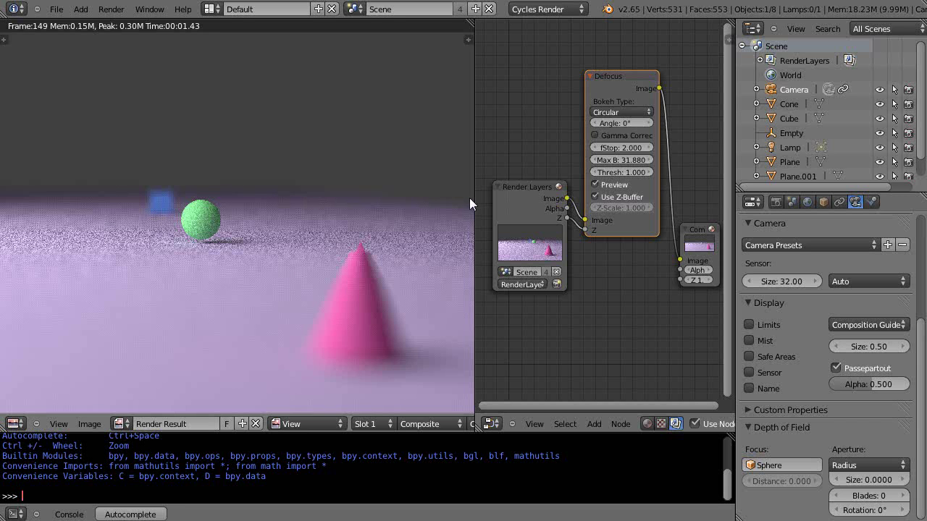
pyautogui.moveTo(630, 165); pyautogui.dragTo(628, 164)
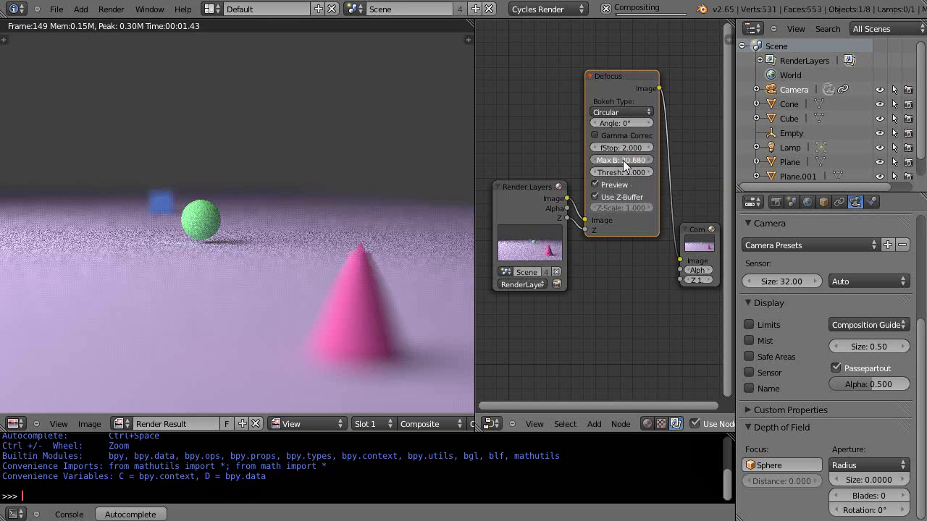
pyautogui.moveTo(616, 160); pyautogui.dragTo(593, 184)
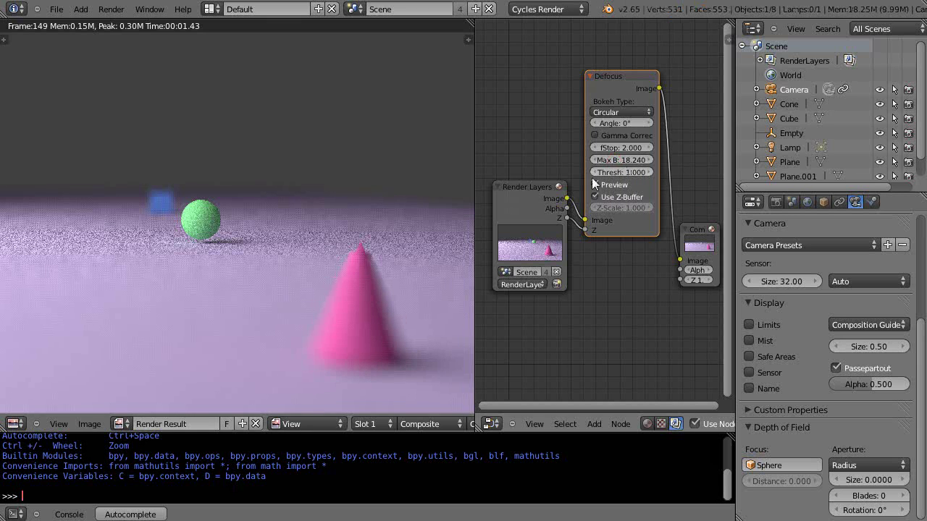
pyautogui.moveTo(628, 160); pyautogui.dragTo(631, 161)
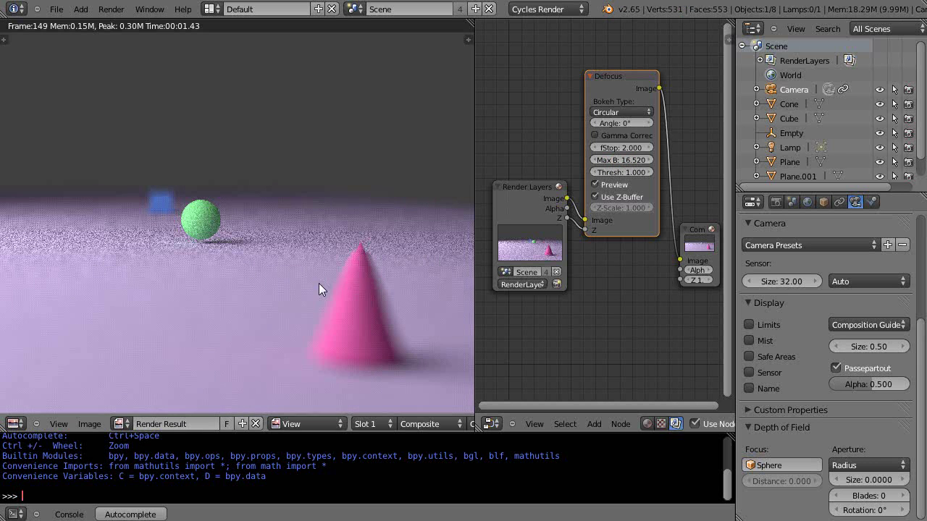
# - Set the Defocus node's fStop to 5.6 and inspect the blur on the cone and cube in the render
pyautogui.click(629, 147)
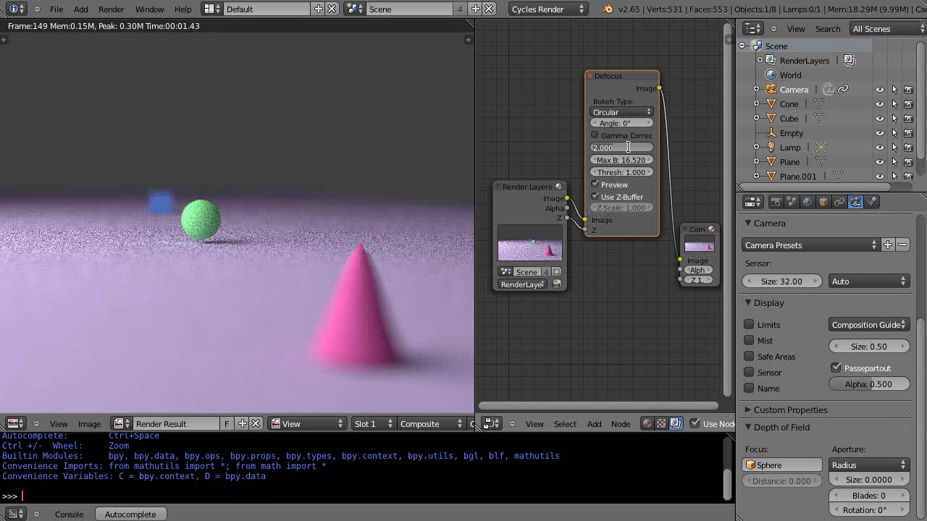
pyautogui.write('5.6')
pyautogui.press('Return')
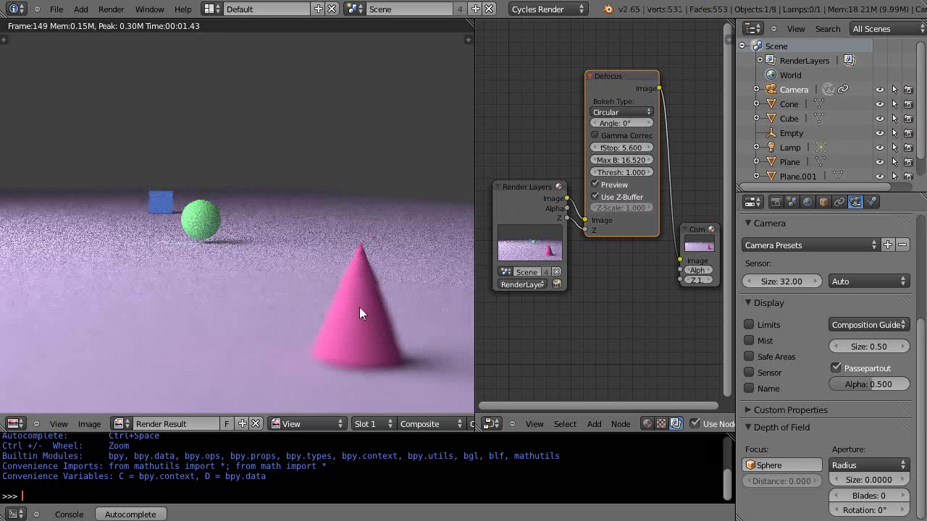
pyautogui.scroll(2, 261, 299)
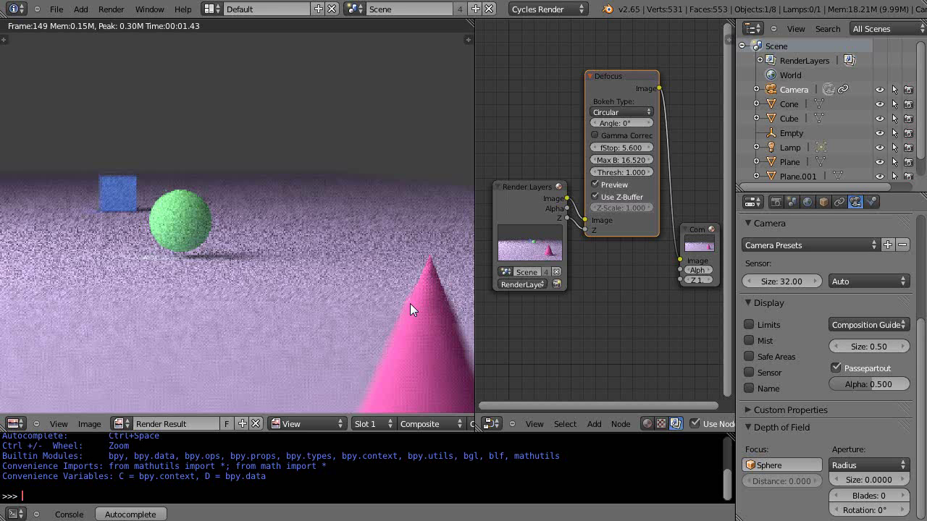
pyautogui.scroll(-1, 309, 303)
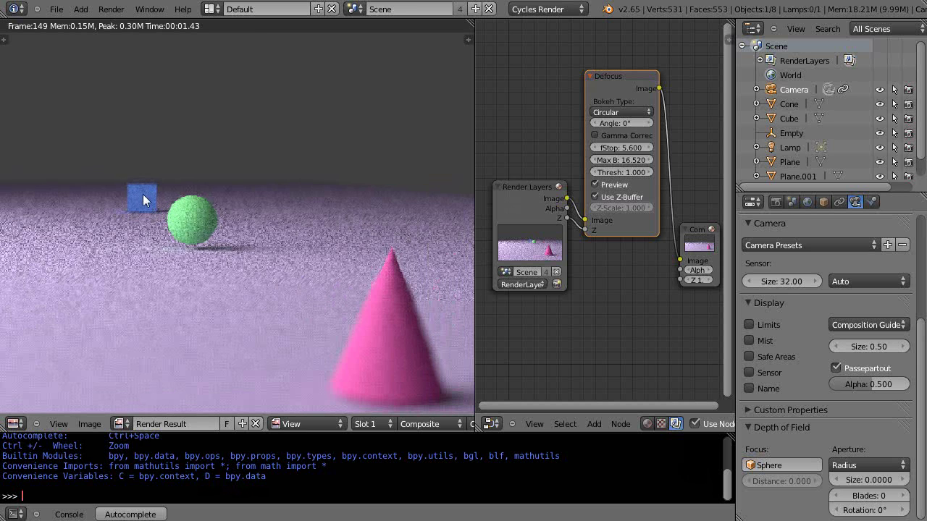
pyautogui.scroll(-2, 341, 232)
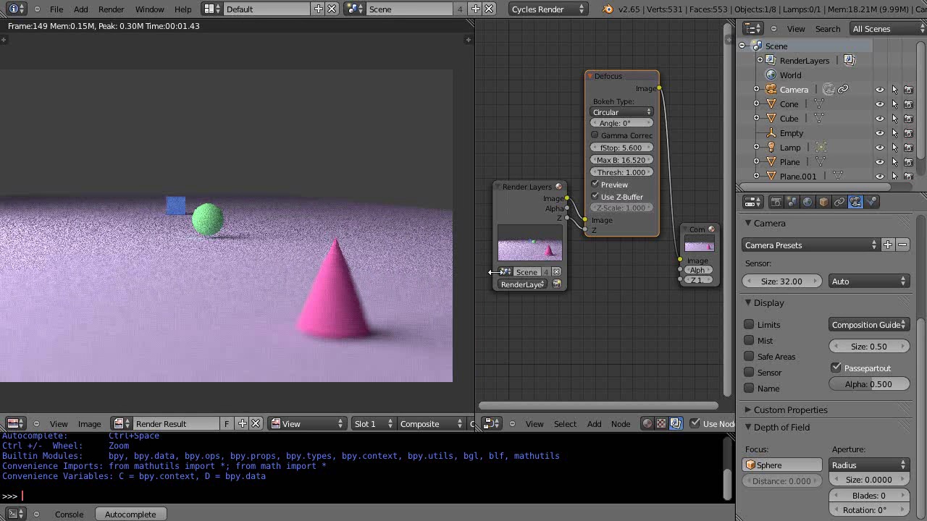
# - Set the Defocus node's fStop to 22 and bring up the camera's lens settings
pyautogui.click(627, 148)
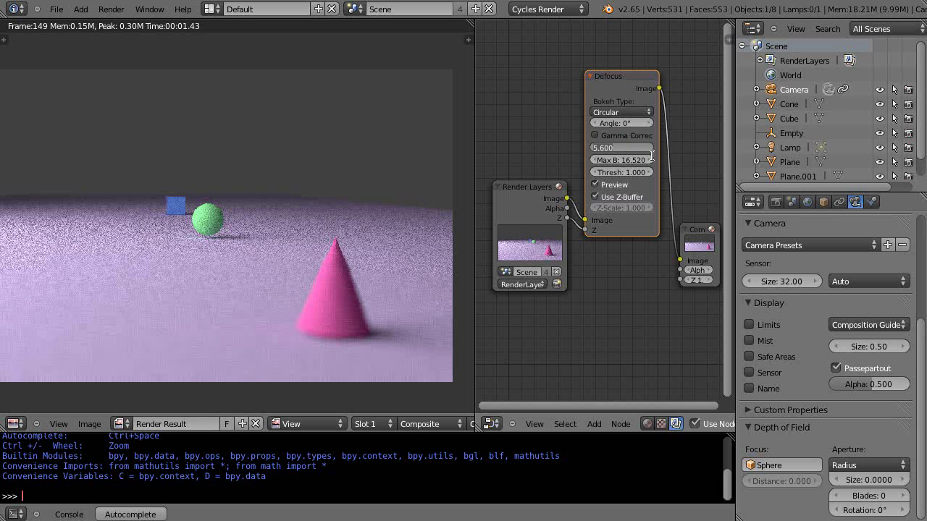
pyautogui.write('22')
pyautogui.press('Return')
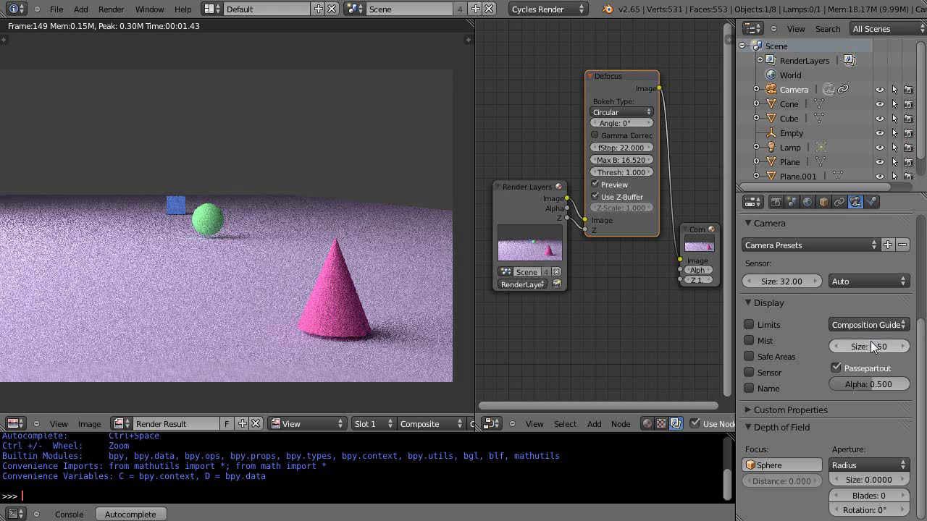
pyautogui.moveTo(922, 326); pyautogui.dragTo(920, 207)
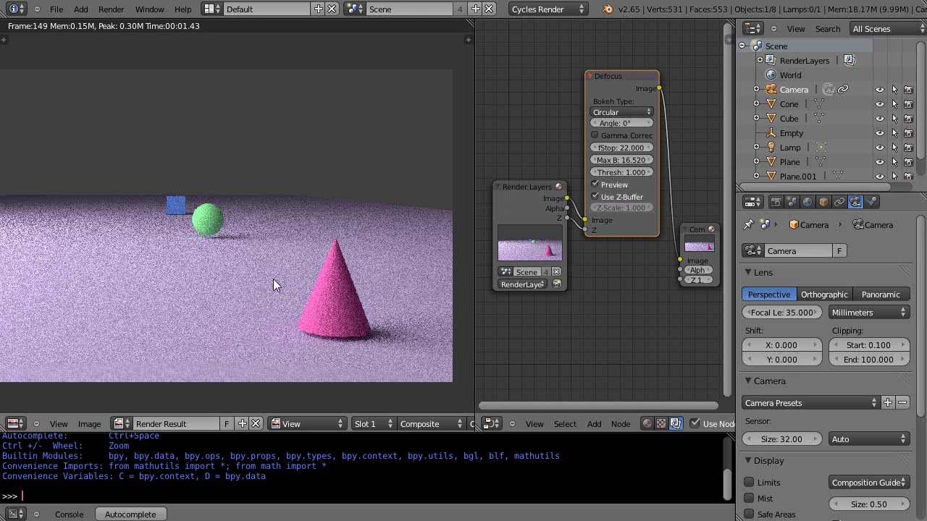
pyautogui.scroll(1, 291, 281)
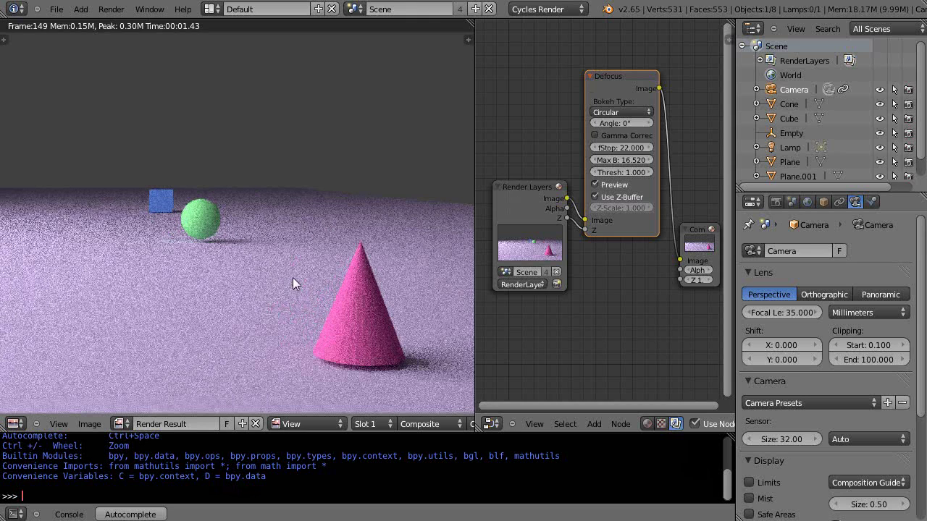
# - Return from the render result to the 3D viewport, set its shading to Material and leave the camera view
pyautogui.press('Escape')
pyautogui.click(249, 422)
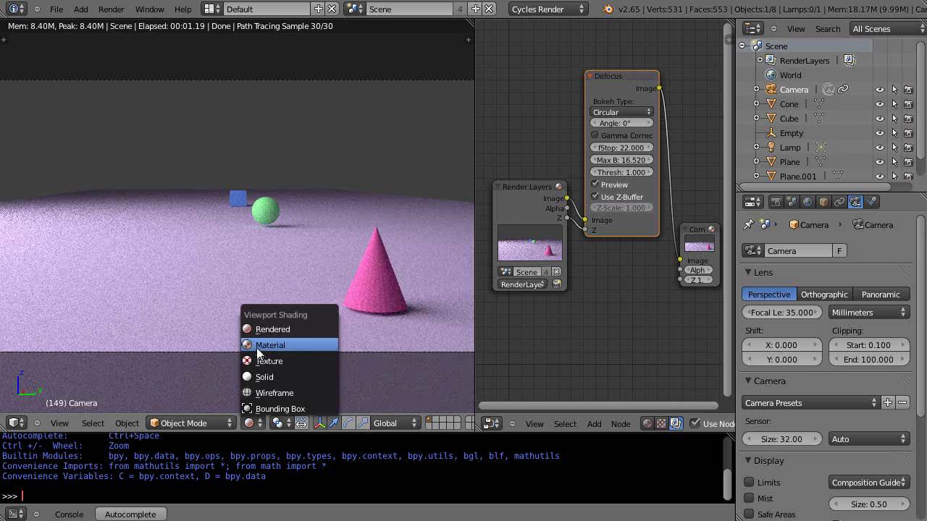
pyautogui.click(257, 345)
pyautogui.scroll(-3, 289, 319)
pyautogui.moveTo(291, 309)
pyautogui.mouseDown(button='middle')
pyautogui.moveTo(221, 315)
pyautogui.moveTo(242, 300)
pyautogui.moveTo(210, 300)
pyautogui.moveTo(261, 306)
pyautogui.mouseUp(button='middle')
pyautogui.moveTo(111, 237); pyautogui.dragTo(267, 259, button='middle')
pyautogui.scroll(3, 304, 291)
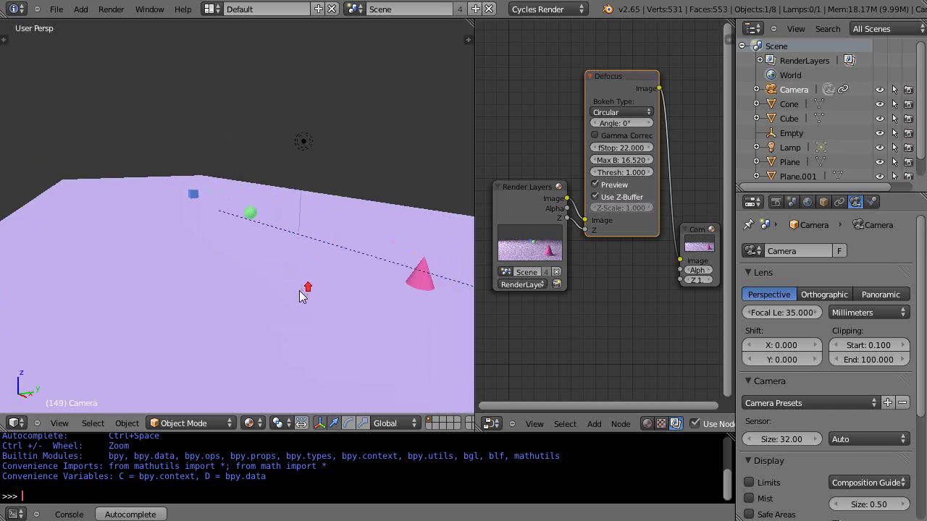
# - Select the camera object in the 3D viewport
pyautogui.scroll(-2, 309, 291)
pyautogui.rightClick(355, 250)
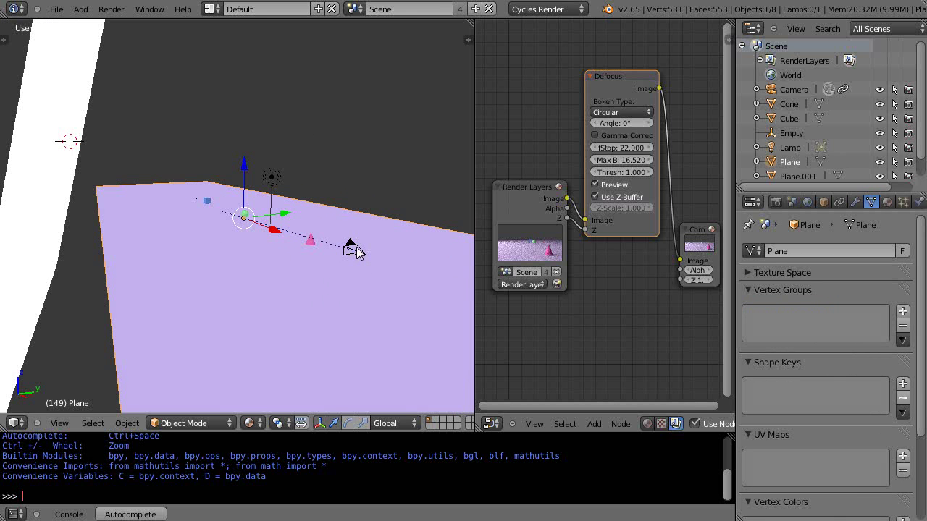
pyautogui.rightClick(354, 250)
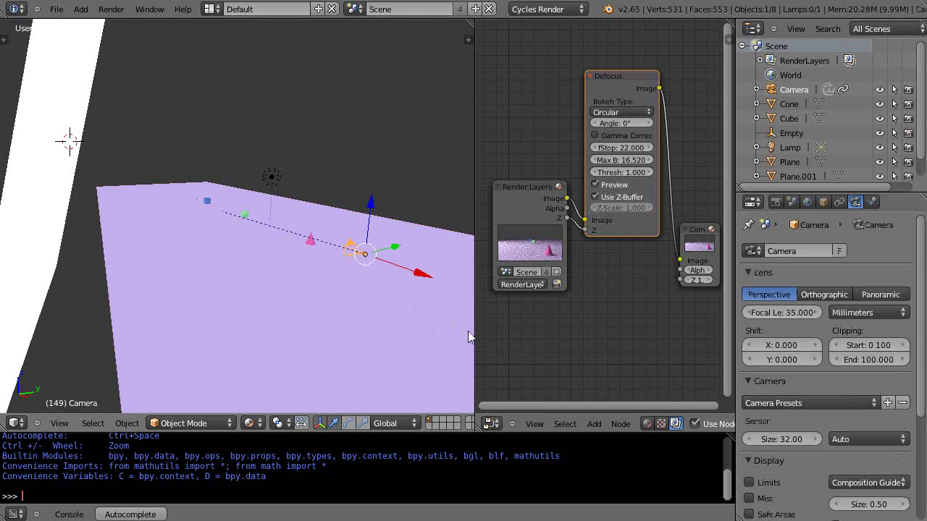
# - Enlarge the node editor, display the cone's material nodes and reselect the camera
pyautogui.moveTo(473, 333); pyautogui.dragTo(378, 337)
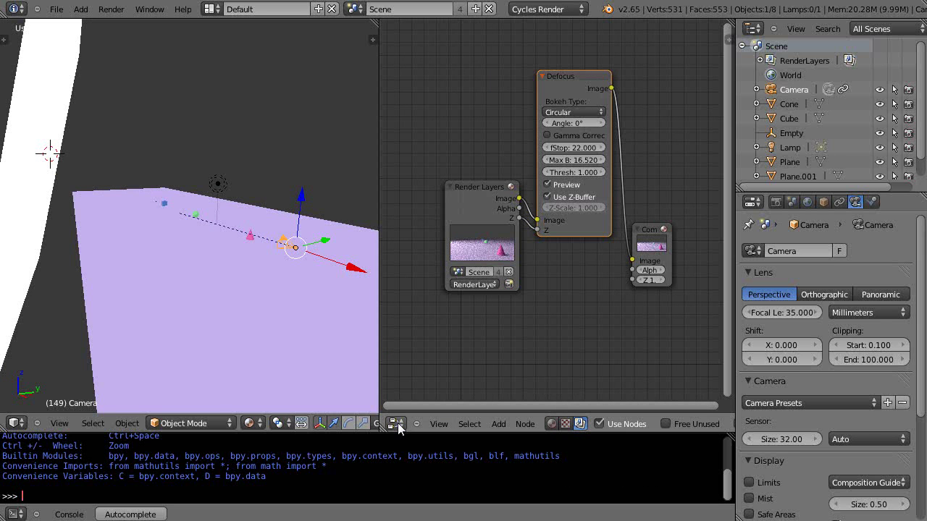
pyautogui.click(551, 424)
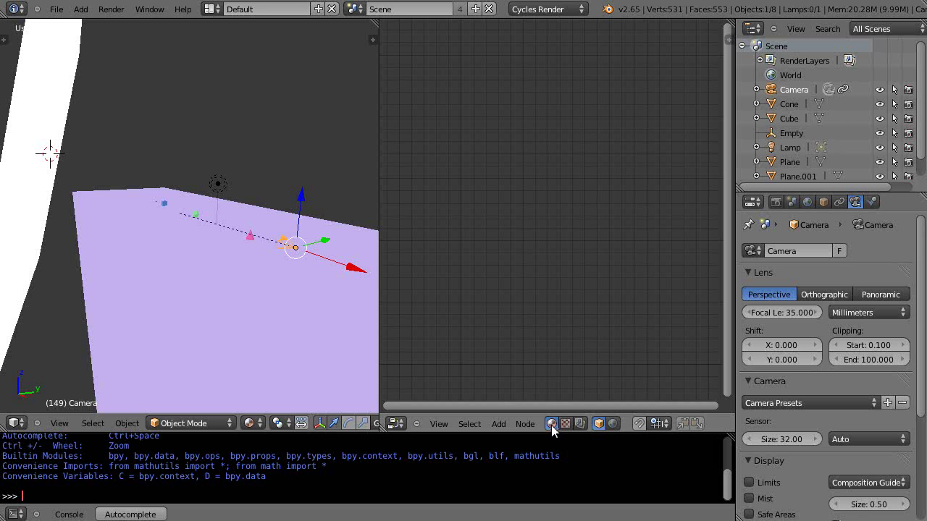
pyautogui.rightClick(252, 239)
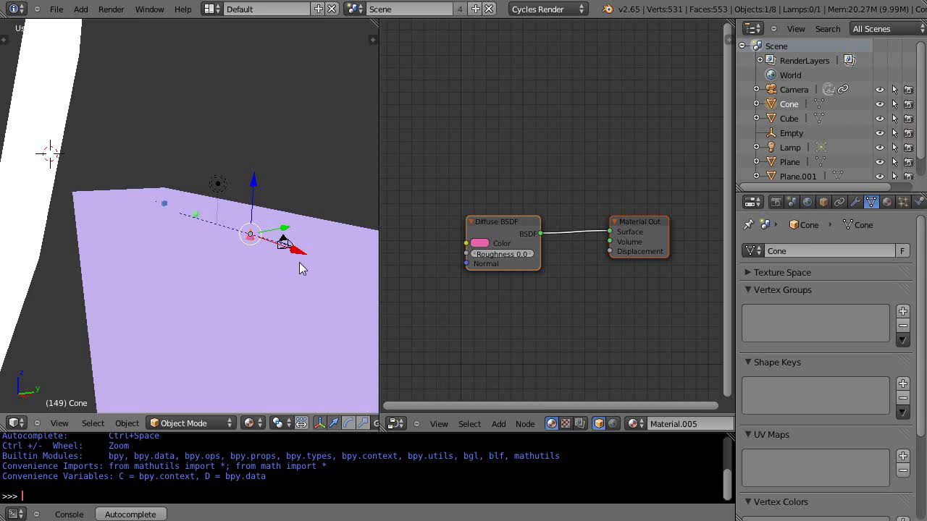
pyautogui.rightClick(282, 246)
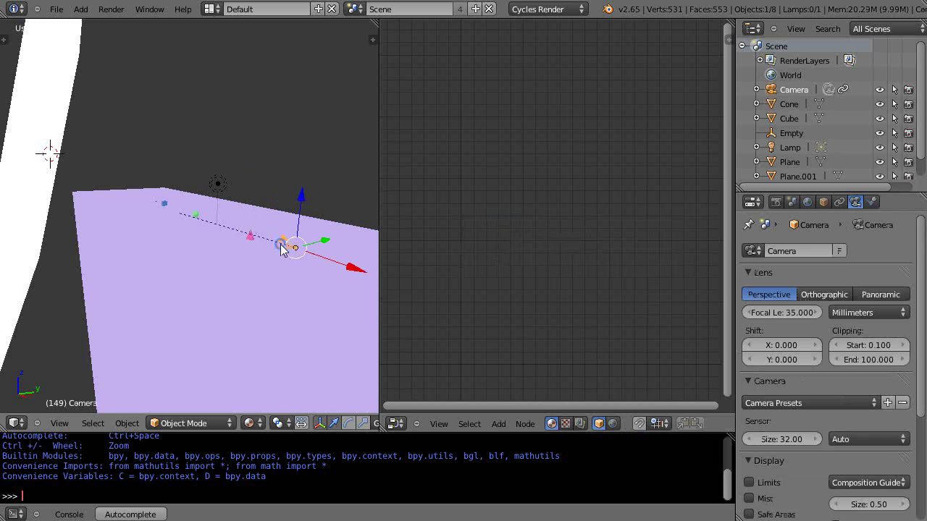
# - Switch the node editor back to the compositing nodes and toggle Use Nodes off and on again
pyautogui.click(579, 424)
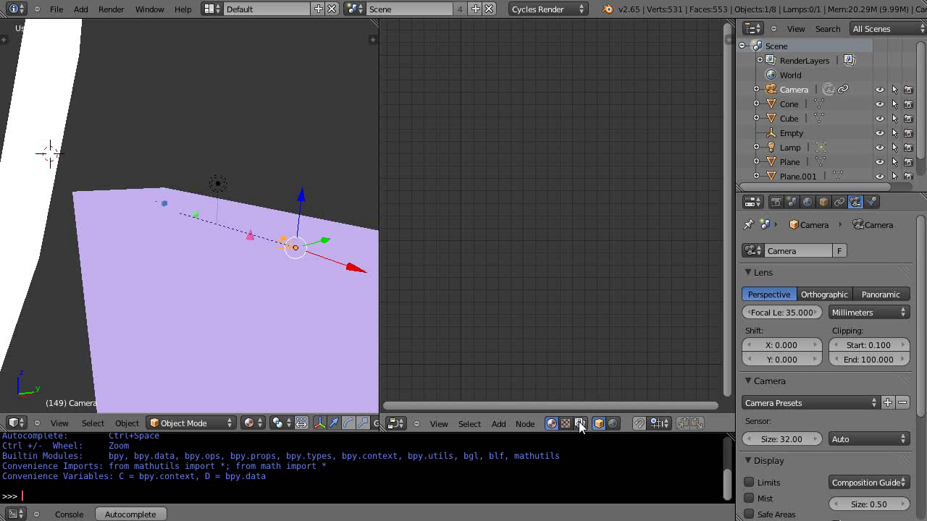
pyautogui.click(578, 421)
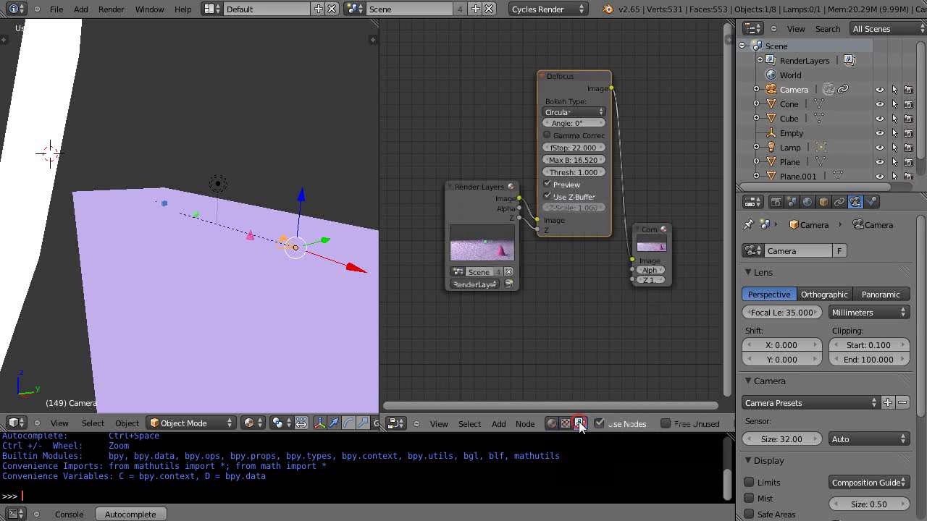
pyautogui.click(603, 425)
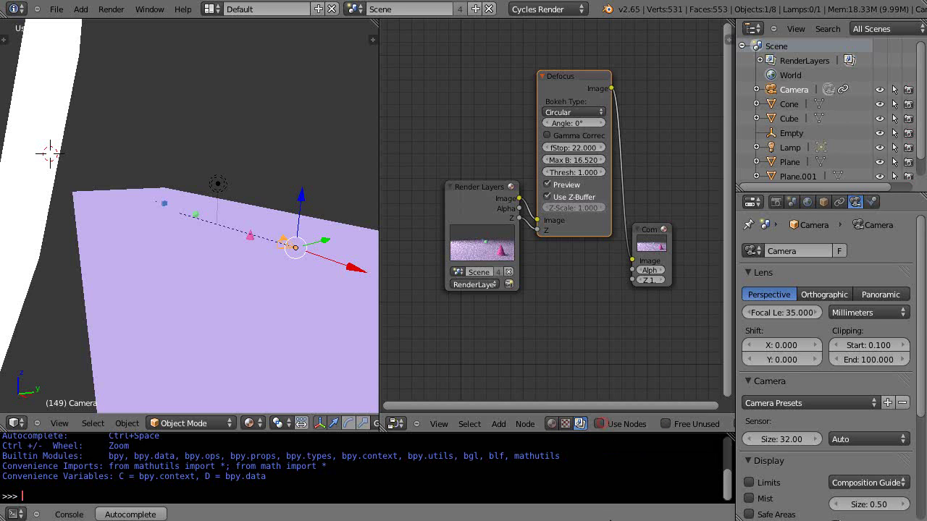
pyautogui.click(599, 424)
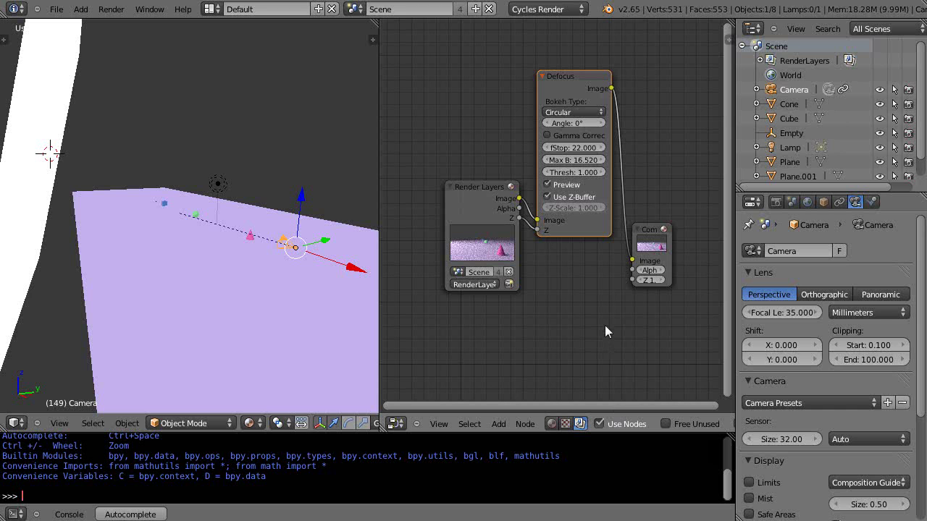
pyautogui.click(210, 8)
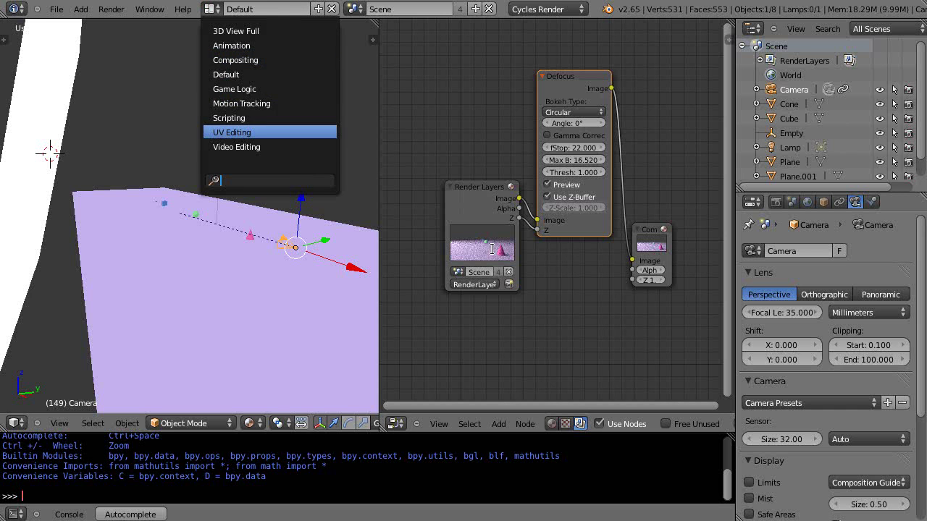
pyautogui.click(242, 74)
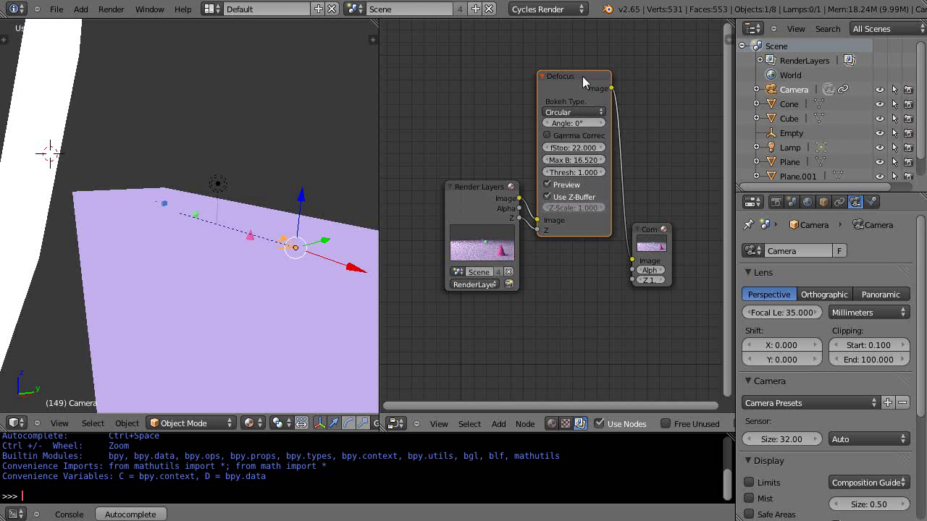
# - Space out the compositing nodes by moving Defocus lower and Render Layers up and away from it
pyautogui.moveTo(582, 76); pyautogui.dragTo(585, 140)
pyautogui.moveTo(497, 189); pyautogui.dragTo(464, 173)
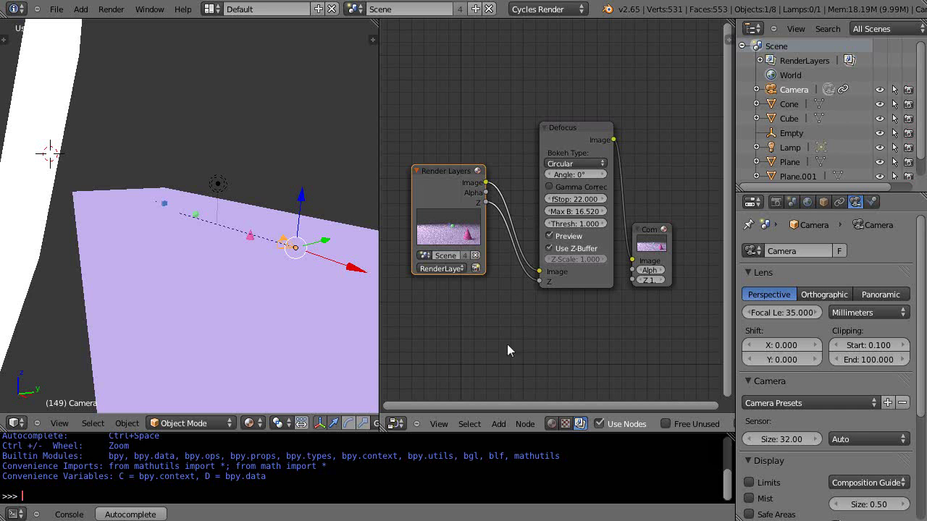
pyautogui.click(498, 423)
pyautogui.moveTo(524, 329)
pyautogui.moveTo(482, 202); pyautogui.dragTo(529, 282)
# - Toggle the Defocus node's Use Z-Buffer option off and back on
pyautogui.click(548, 248)
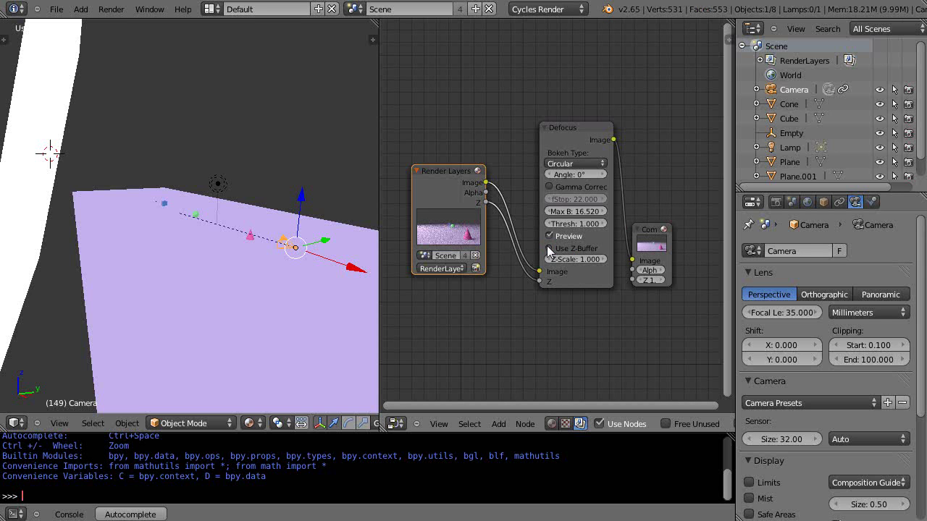
pyautogui.click(548, 248)
pyautogui.click(549, 249)
pyautogui.click(549, 248)
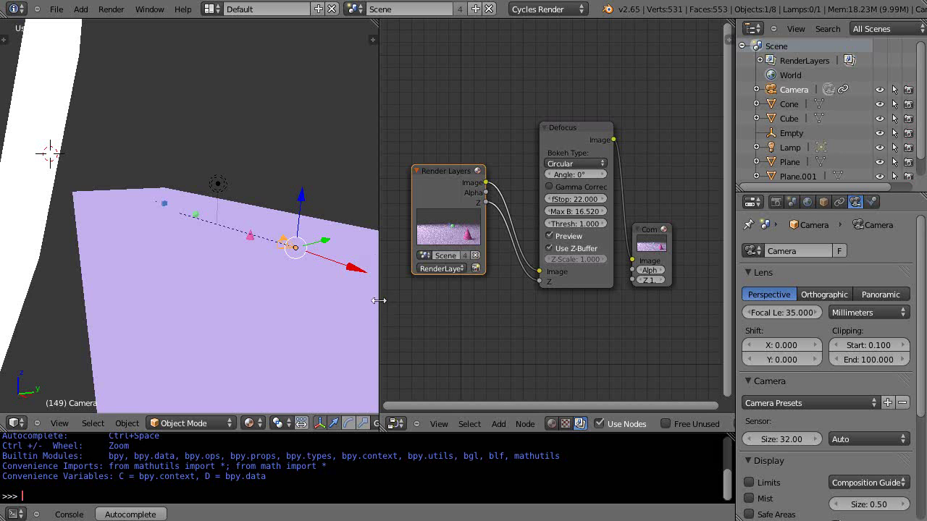
# - Enlarge the 3D viewport and look through the camera
pyautogui.moveTo(381, 300); pyautogui.dragTo(545, 312)
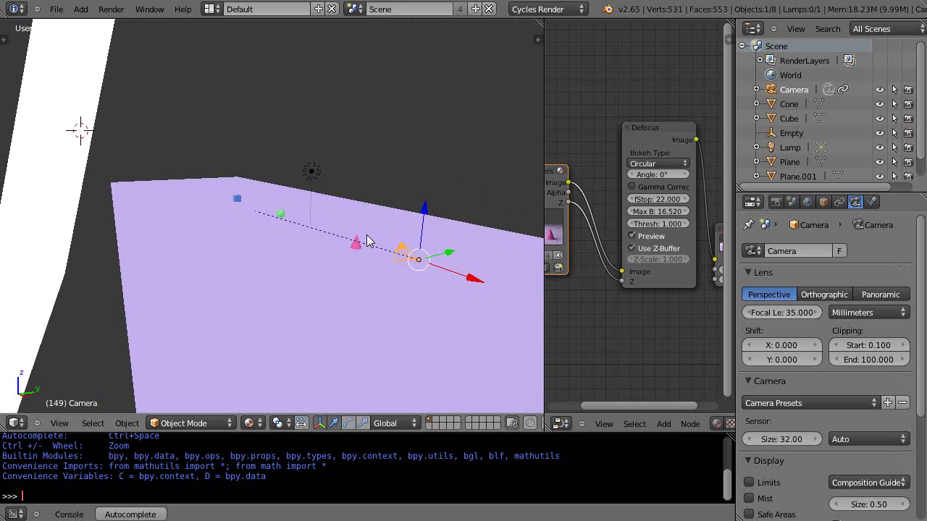
pyautogui.press('KP_0')
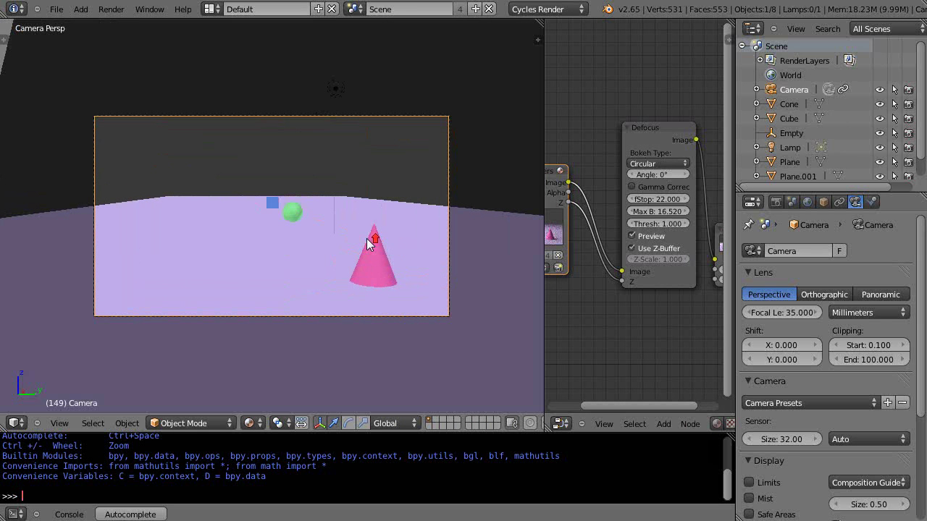
# - Bring the camera's Depth of Field settings into view and render the current frame through the camera
pyautogui.scroll(-4, 811, 406)
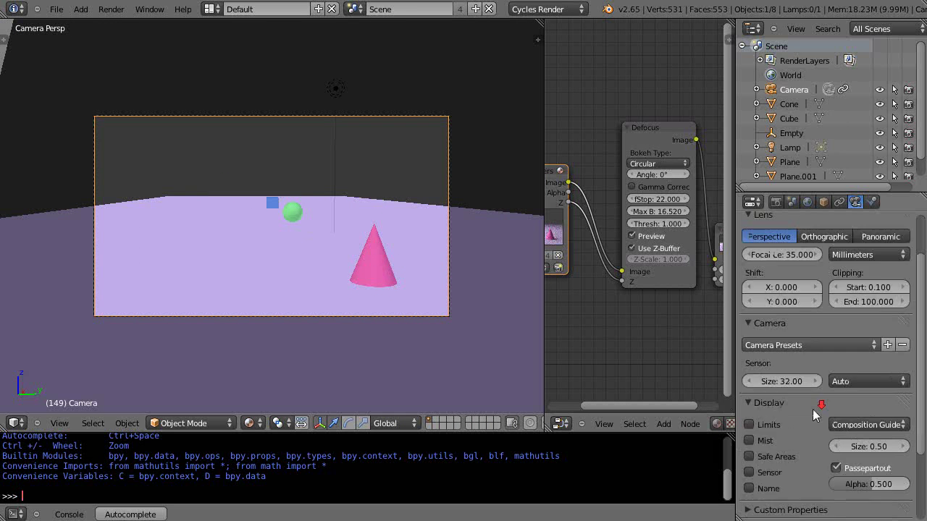
pyautogui.click(857, 202)
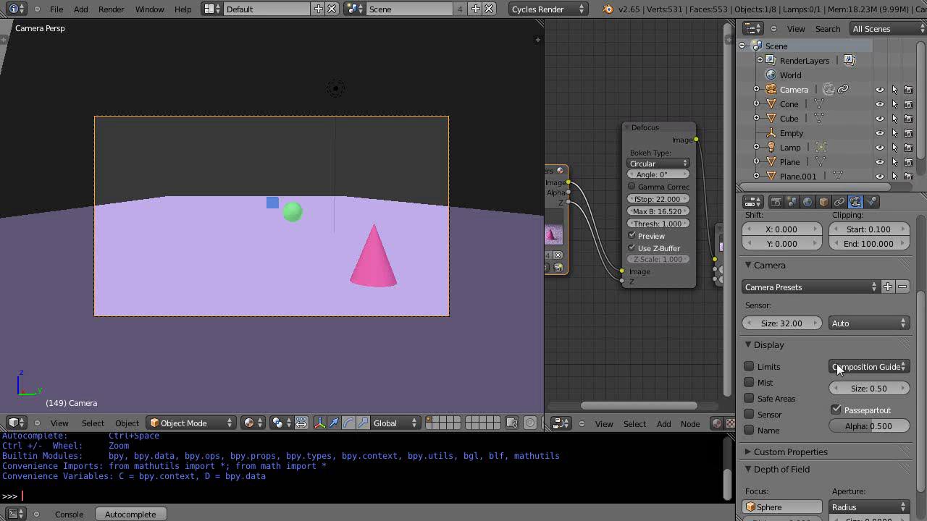
pyautogui.scroll(-2, 835, 405)
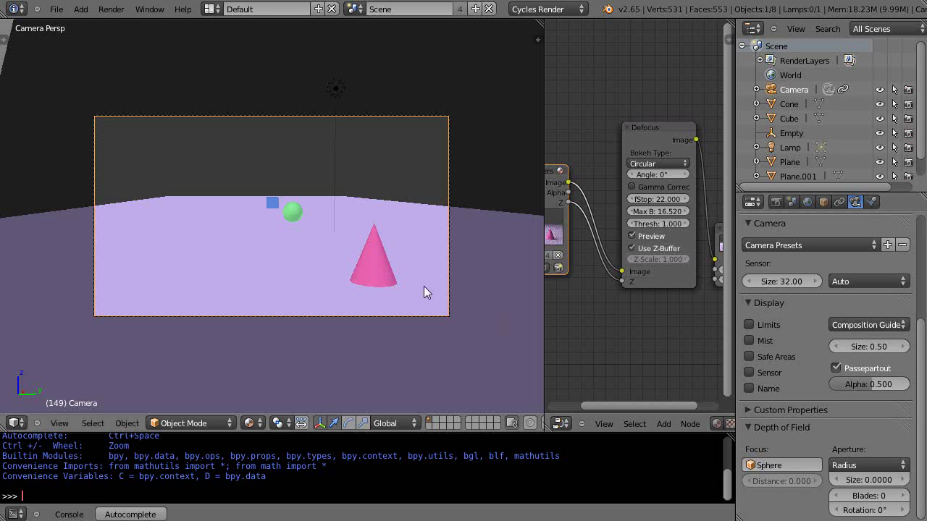
pyautogui.press('F12')
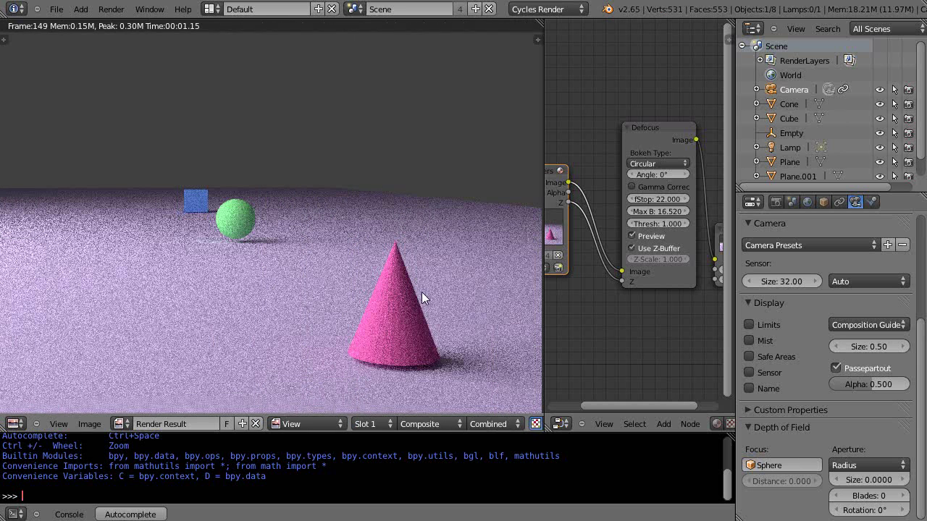
# - Set the Defocus node's fStop to 2.8
pyautogui.click(661, 199)
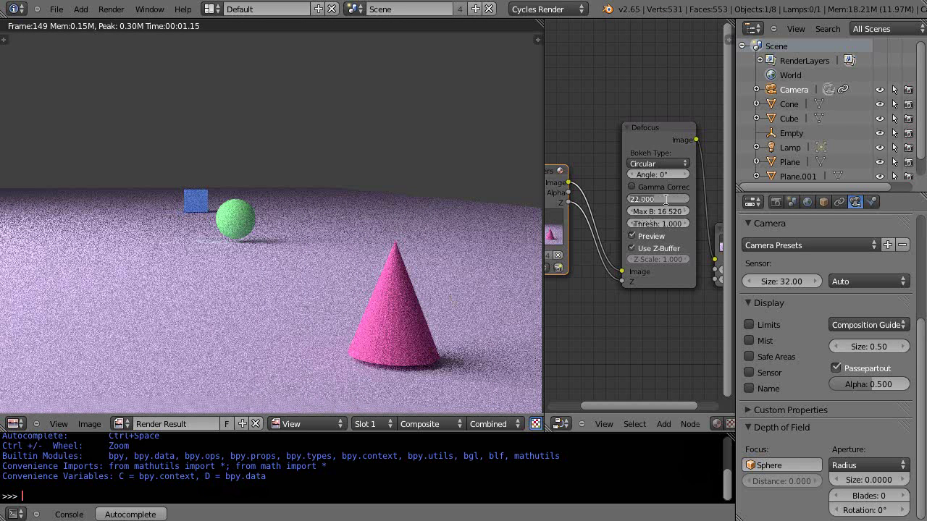
pyautogui.write('2.8')
pyautogui.press('Return')
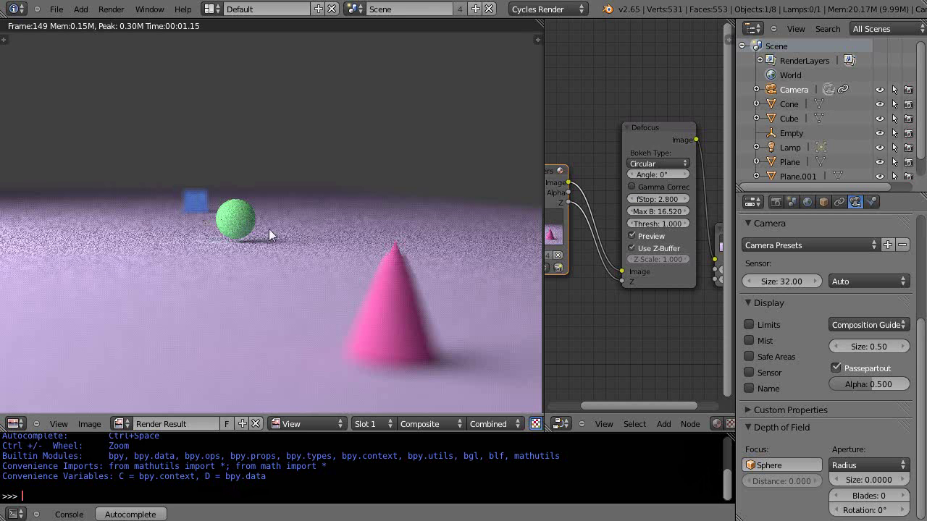
# - Set the camera's depth-of-field focus object to Cube and render the frame, repeating the selection and render once
pyautogui.click(777, 467)
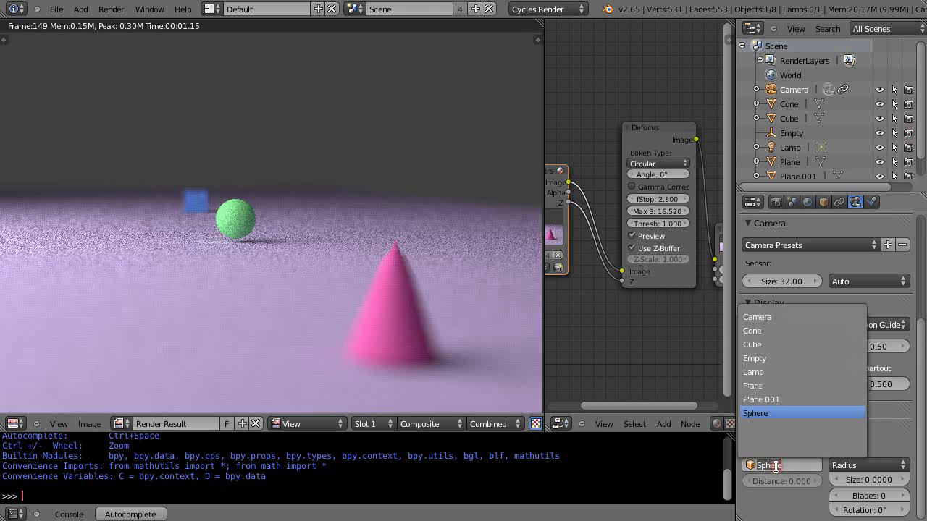
pyautogui.click(775, 345)
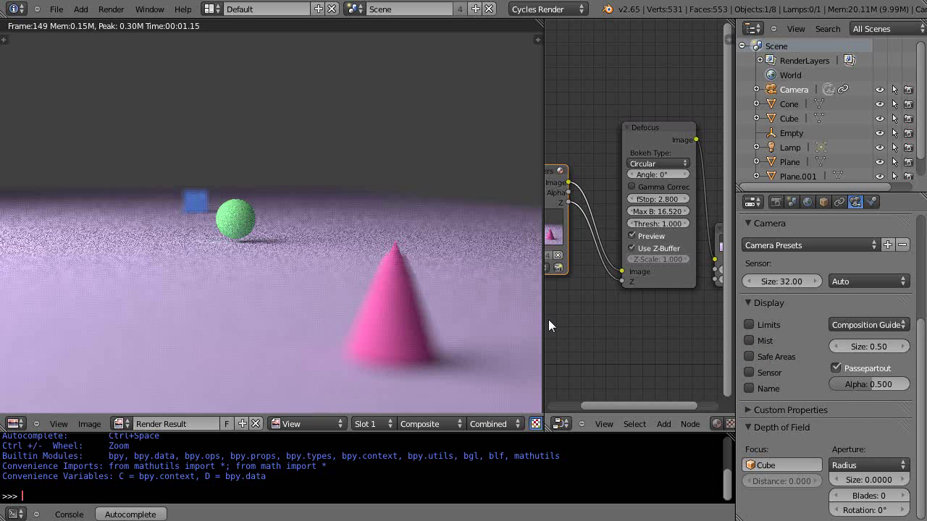
pyautogui.press('F12')
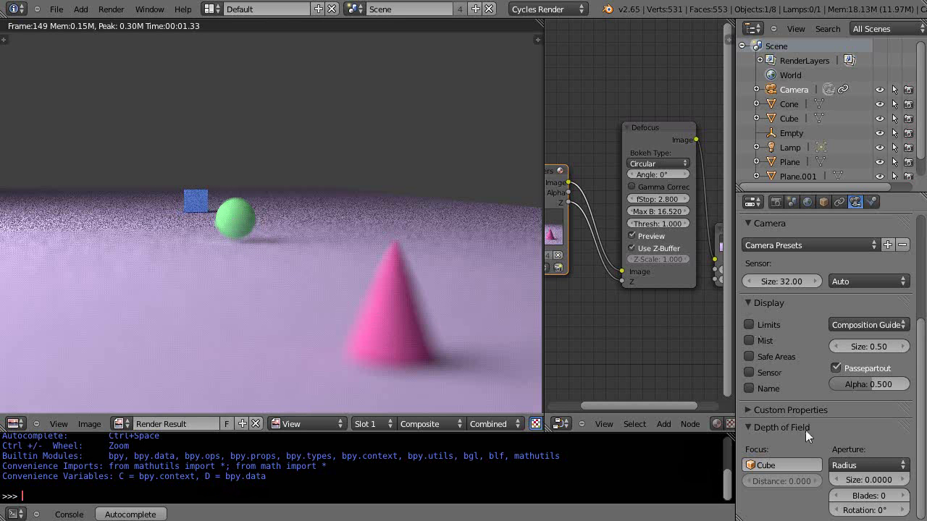
pyautogui.click(786, 465)
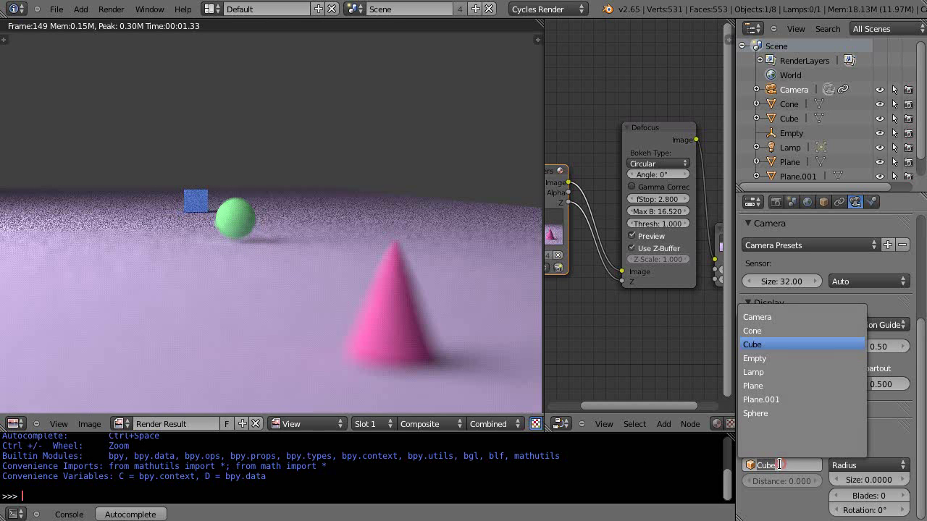
pyautogui.click(756, 343)
pyautogui.press('F12')
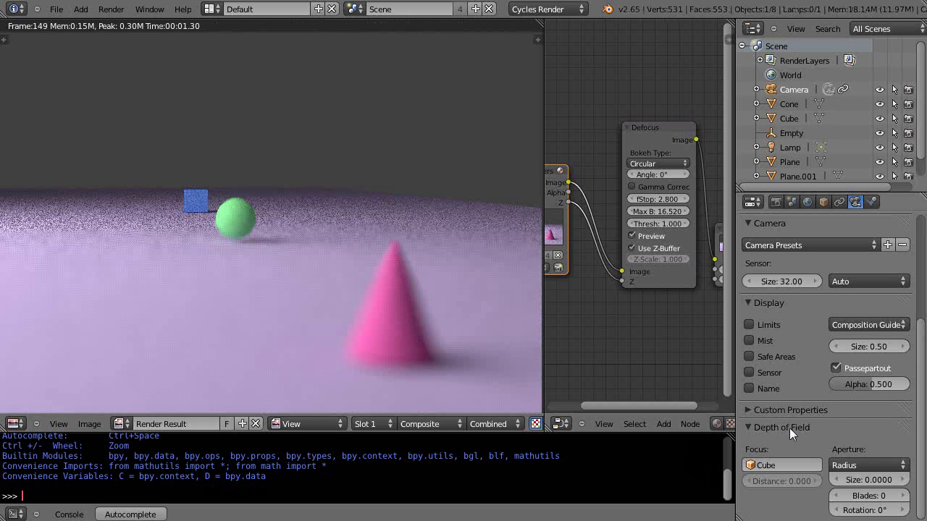
# - Set the camera's depth-of-field focus object to Cone and render the frame again
pyautogui.click(782, 465)
pyautogui.click(753, 330)
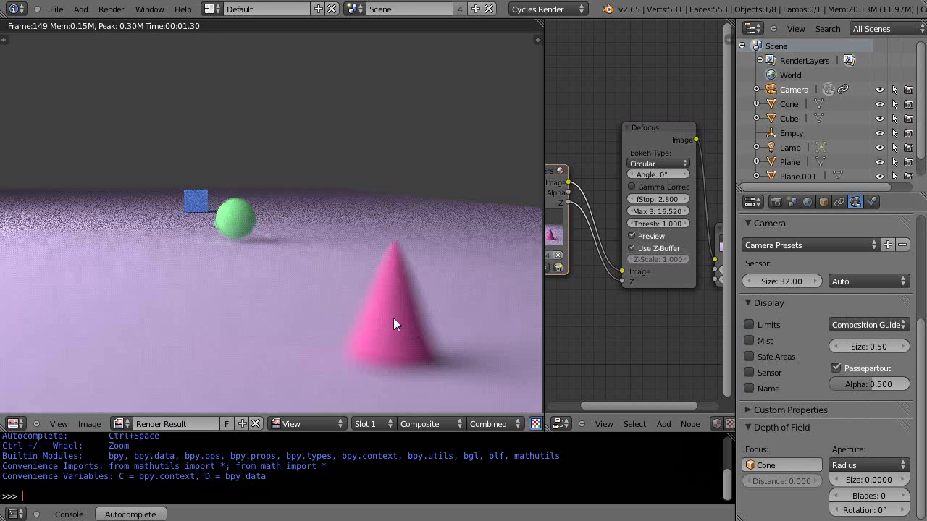
pyautogui.press('F12')
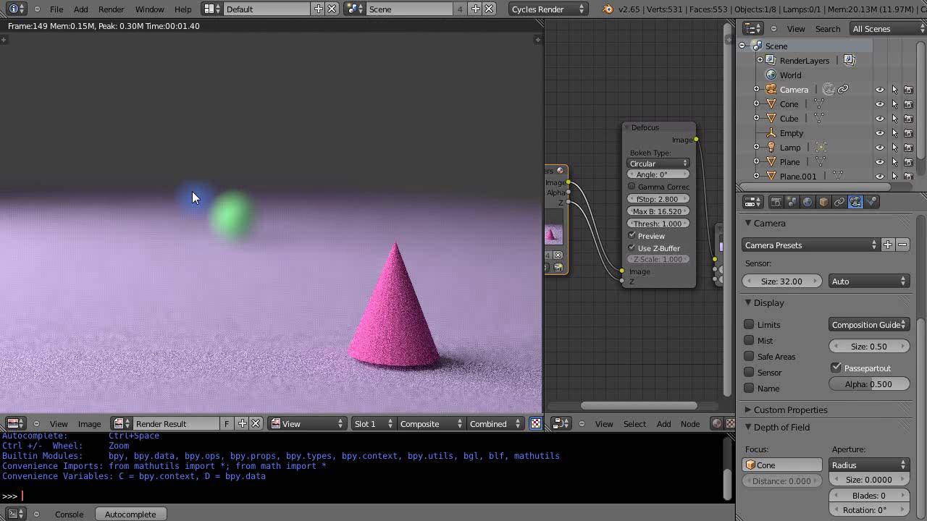
# - Examine the rendered image up close and at a distance, comparing the focus of the cone with the sphere and cube behind it
pyautogui.click(333, 264)
pyautogui.scroll(2, 237, 350)
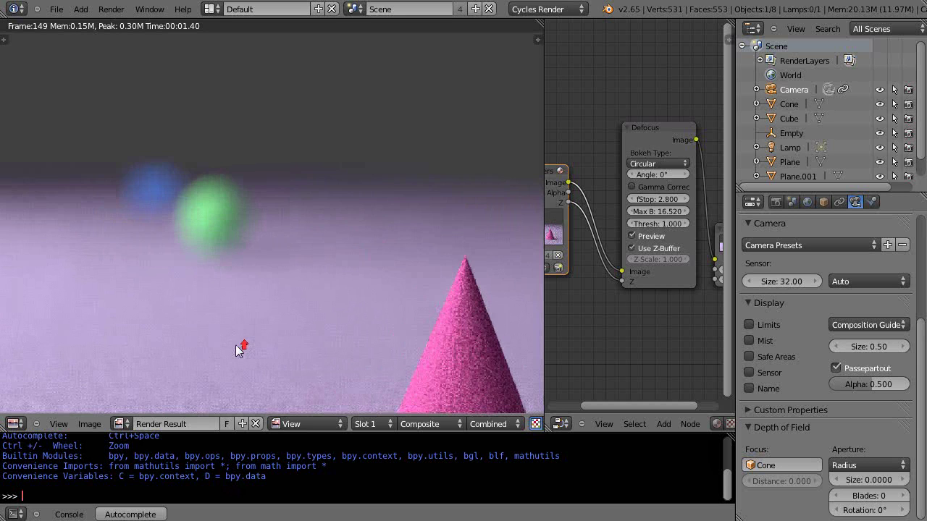
pyautogui.scroll(-1, 285, 348)
pyautogui.scroll(-1, 285, 348)
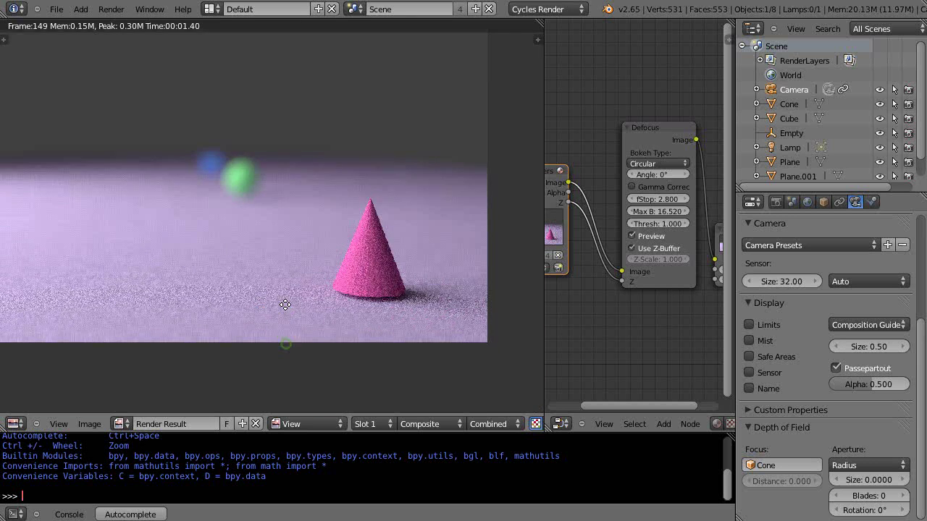
pyautogui.scroll(2, 307, 307)
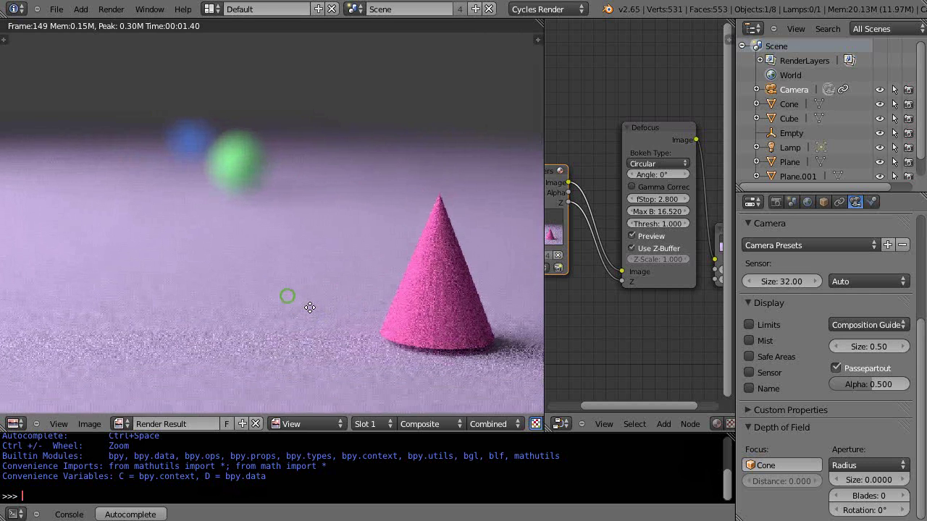
pyautogui.scroll(-4, 321, 312)
pyautogui.scroll(3, 323, 315)
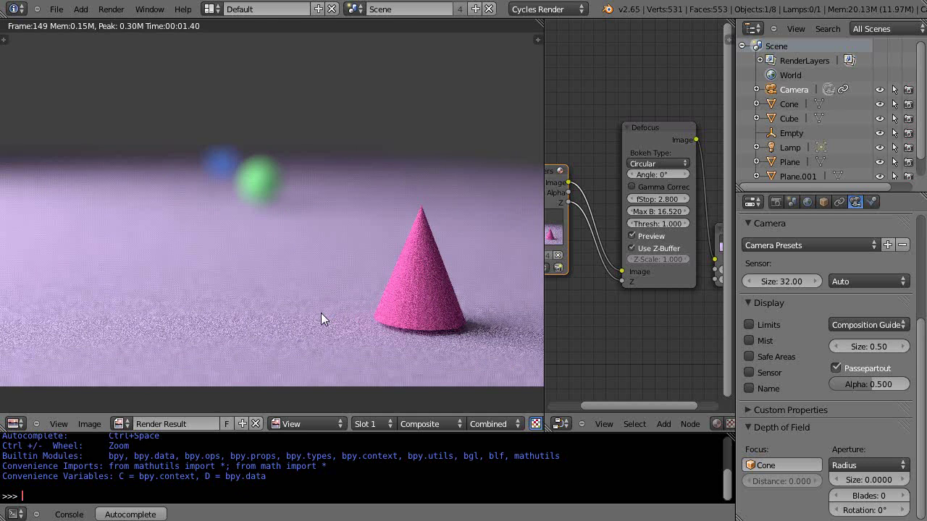
pyautogui.scroll(2, 323, 316)
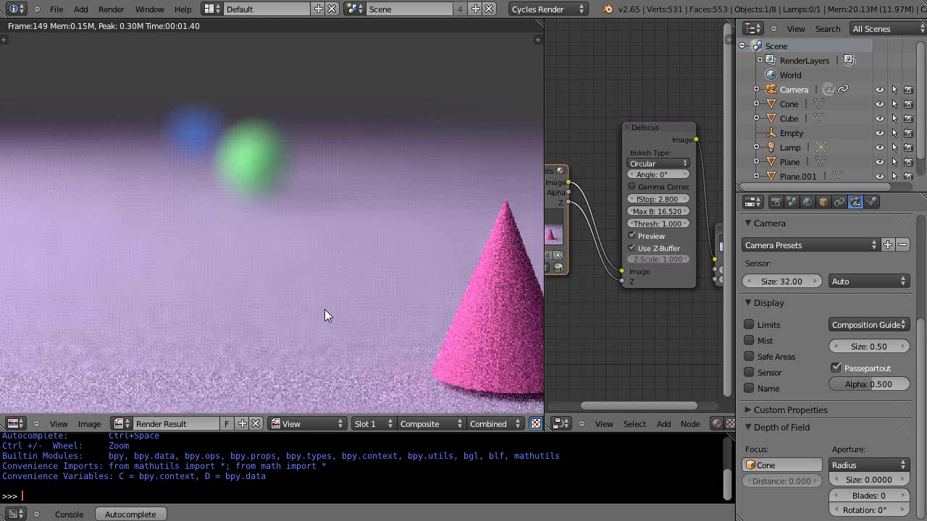
pyautogui.scroll(-2, 325, 315)
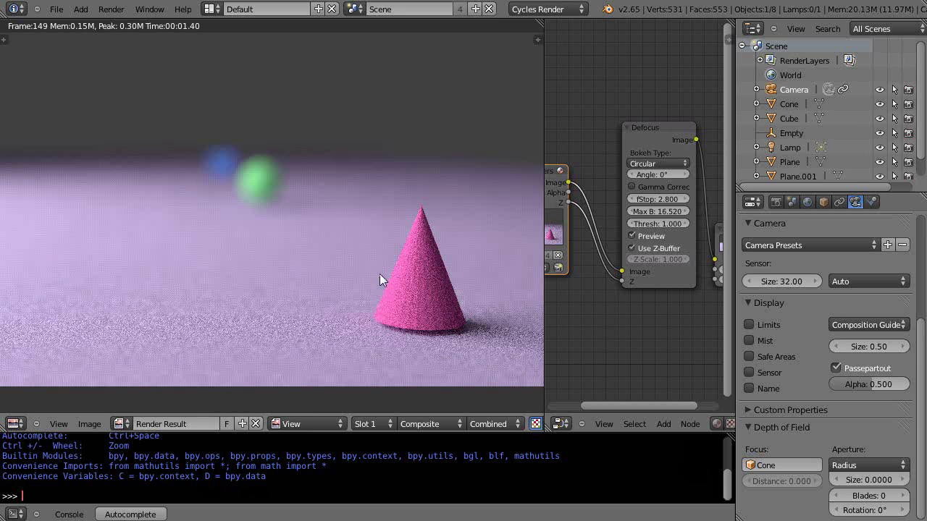
pyautogui.scroll(1, 353, 269)
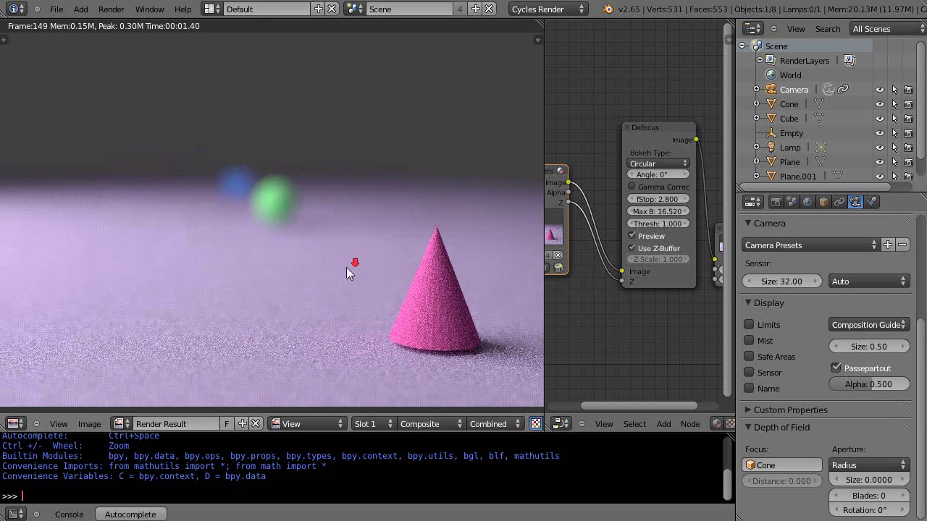
pyautogui.scroll(-4, 346, 267)
pyautogui.scroll(4, 345, 267)
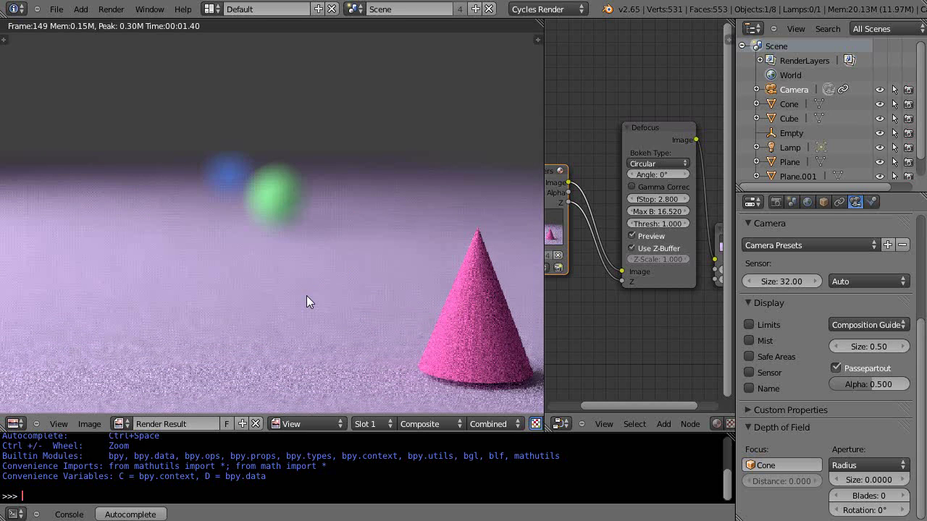
# - Set the Defocus node's fStop to 11
pyautogui.click(660, 199)
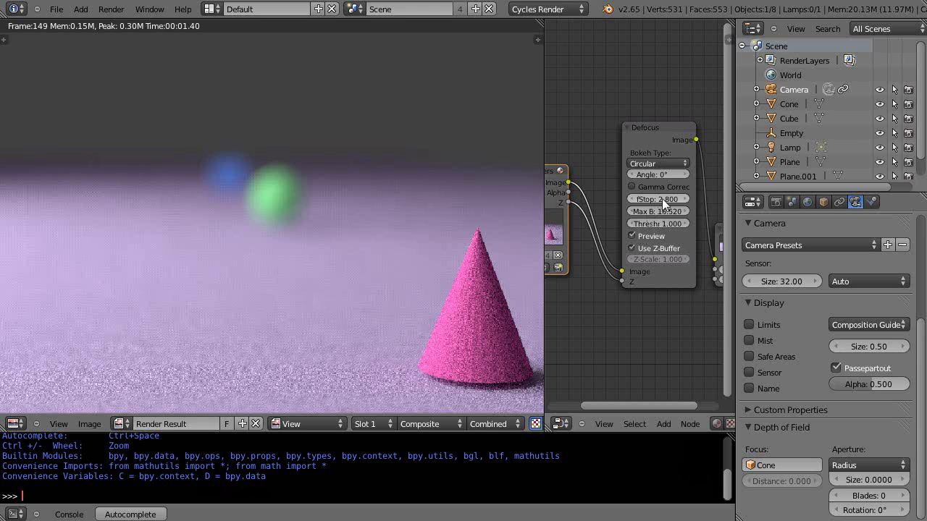
pyautogui.write('11')
pyautogui.press('Return')
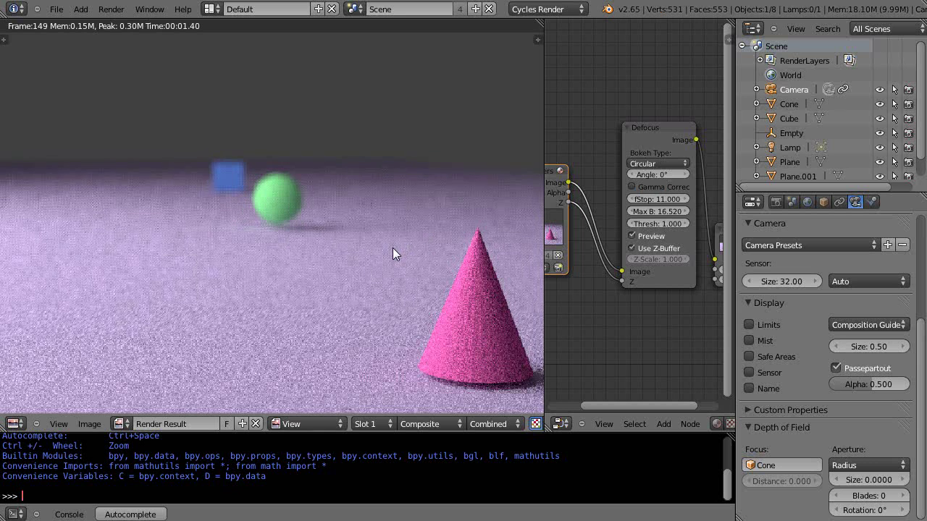